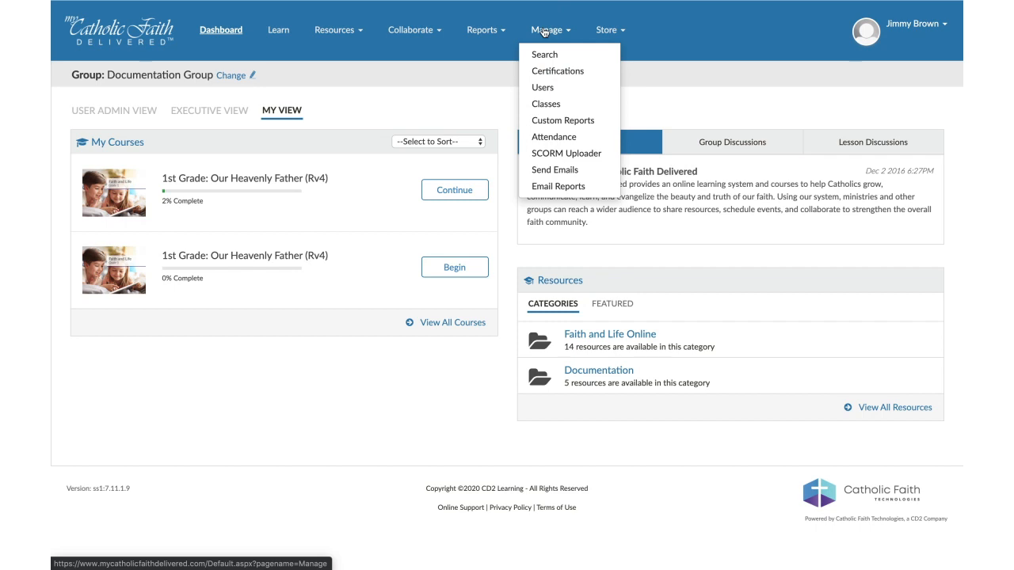
# - Start a new message in the Email Setup area of Send Emails
pyautogui.click(572, 170)
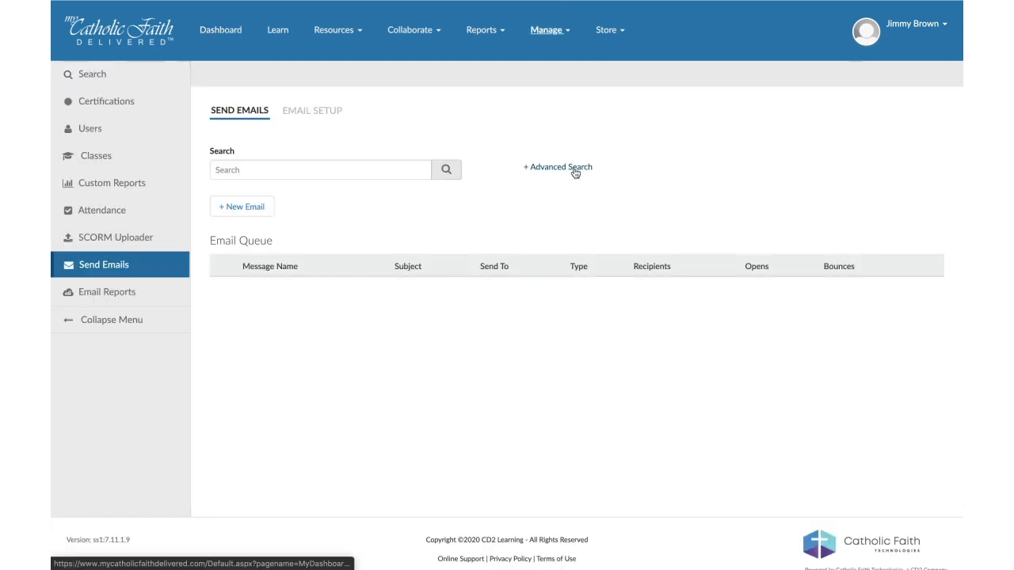
pyautogui.click(303, 118)
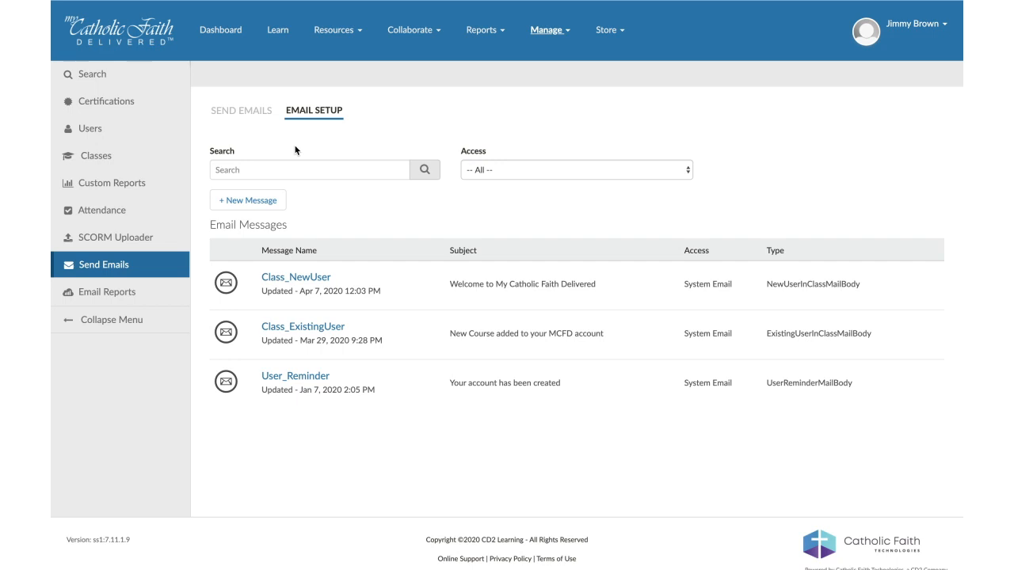
pyautogui.click(278, 203)
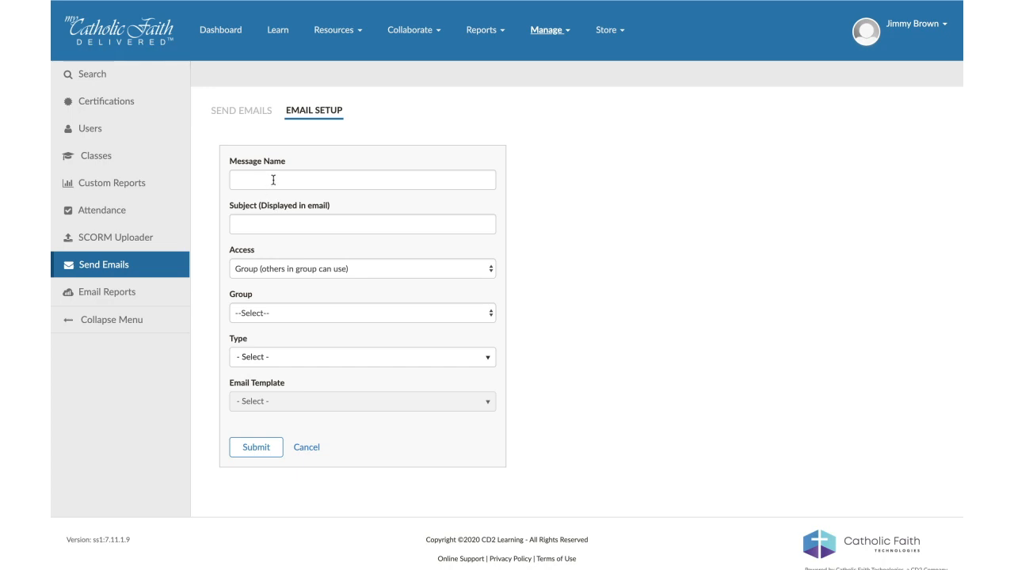
# - Set the message name to "Test Name" and the subject to "Getting Started"
pyautogui.click(274, 181)
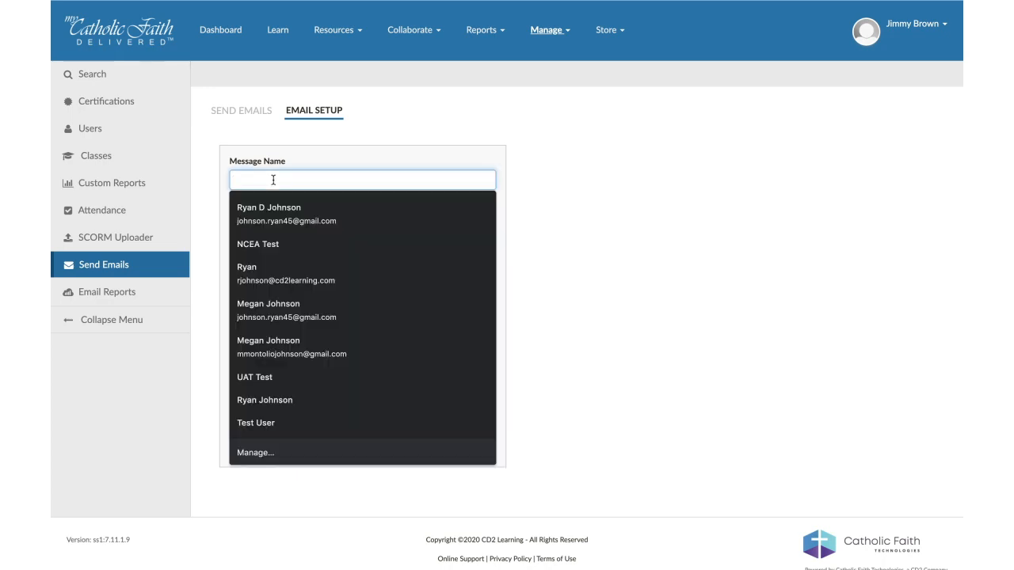
pyautogui.write('Test NAme')
pyautogui.press('Tab')
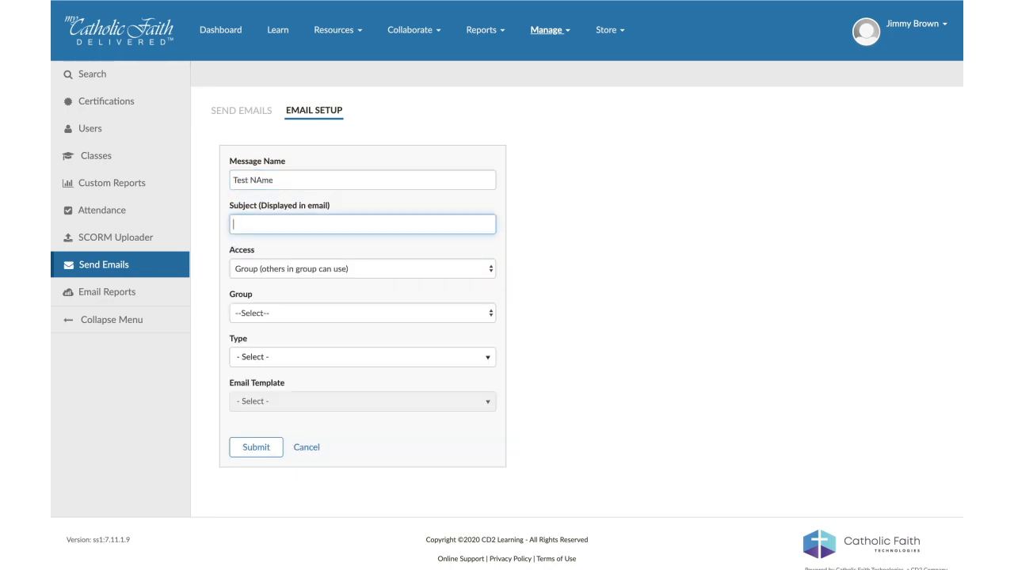
pyautogui.click(265, 172)
pyautogui.press('BackSpace')
pyautogui.write('a')
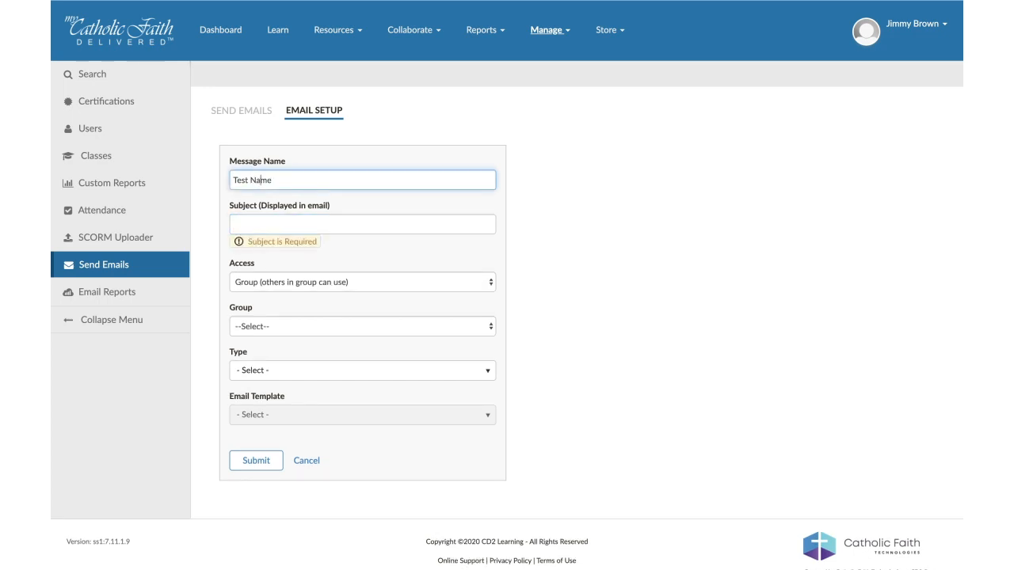
pyautogui.press('Tab')
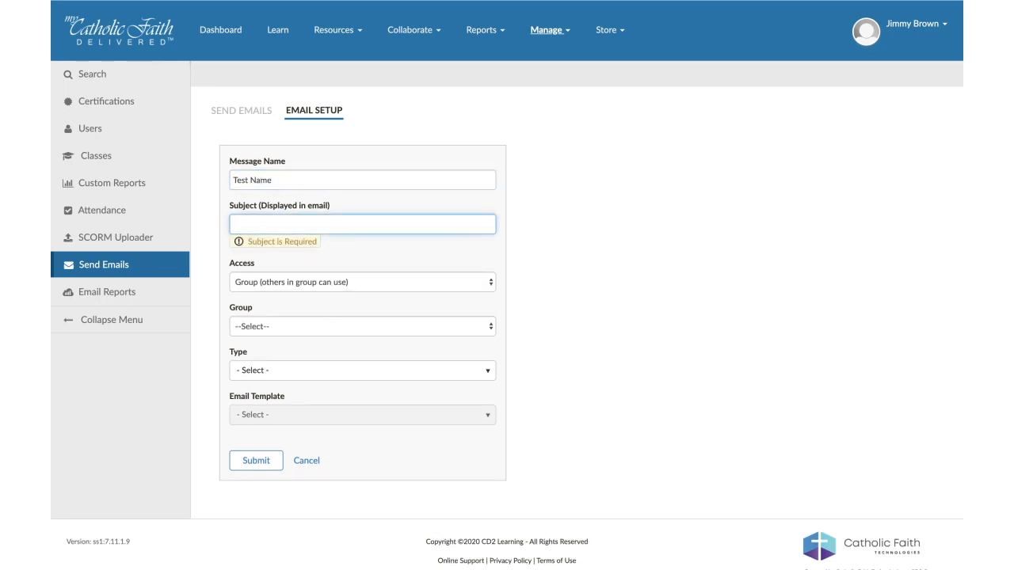
pyautogui.write('Getting Started')
pyautogui.press('Tab')
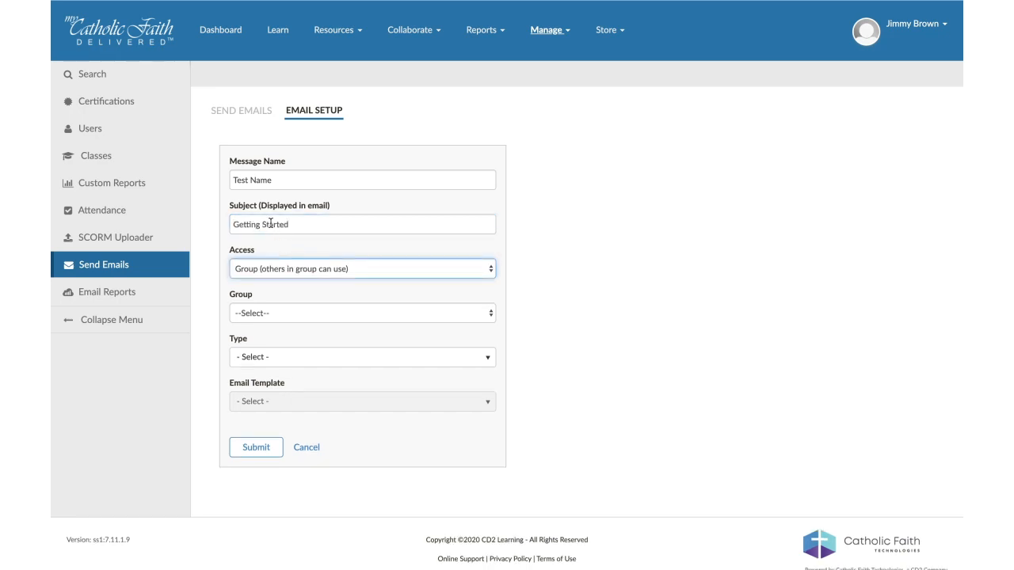
# - Give the message Group (others in group can use) access and assign it to Documentation Group
pyautogui.click(280, 269)
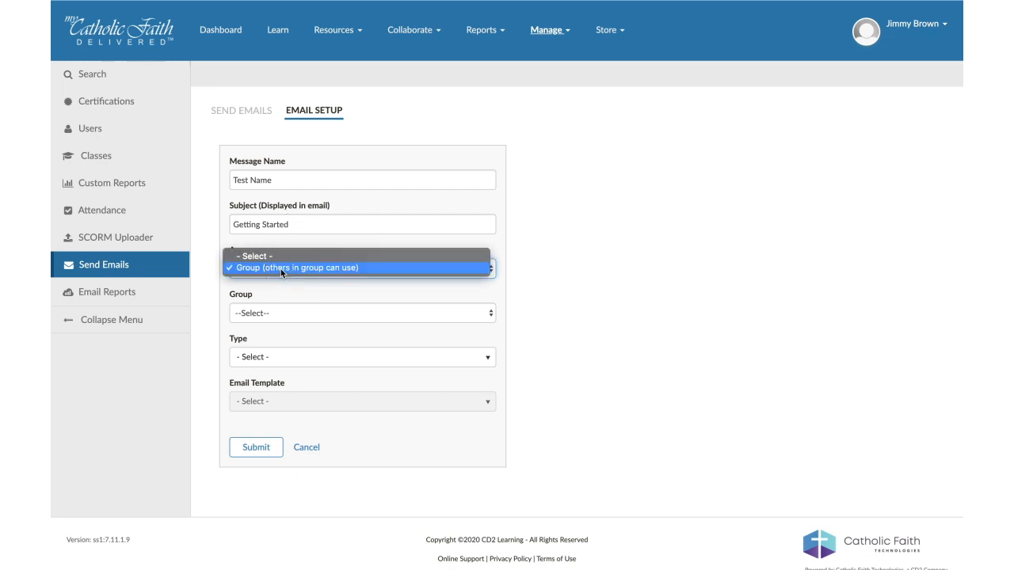
pyautogui.click(280, 268)
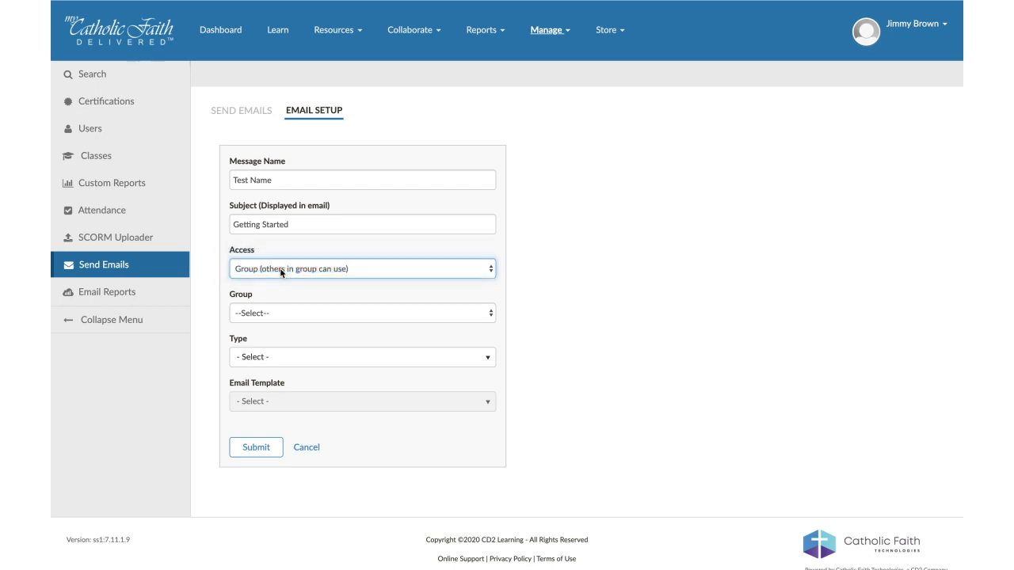
pyautogui.click(269, 314)
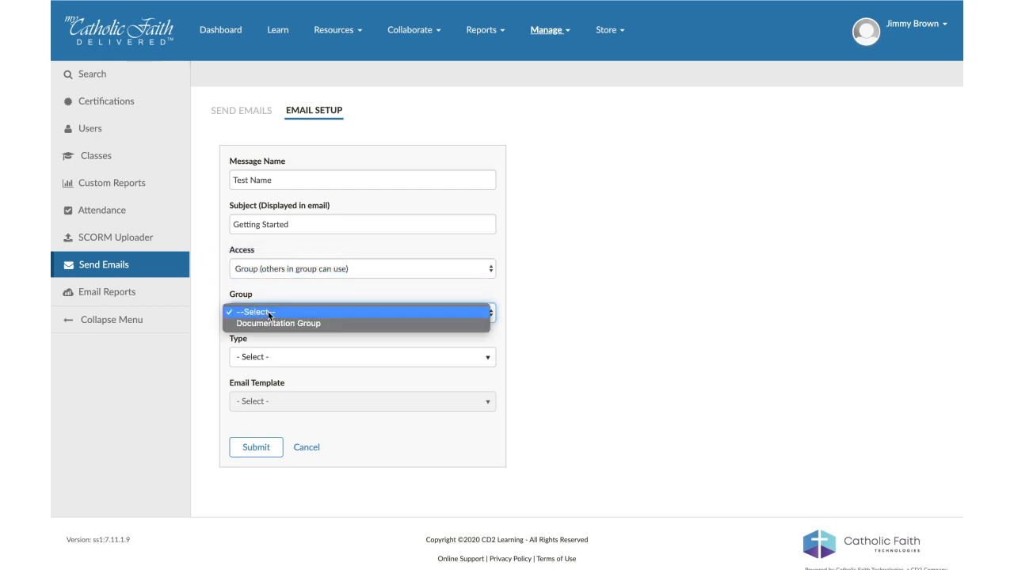
pyautogui.click(276, 323)
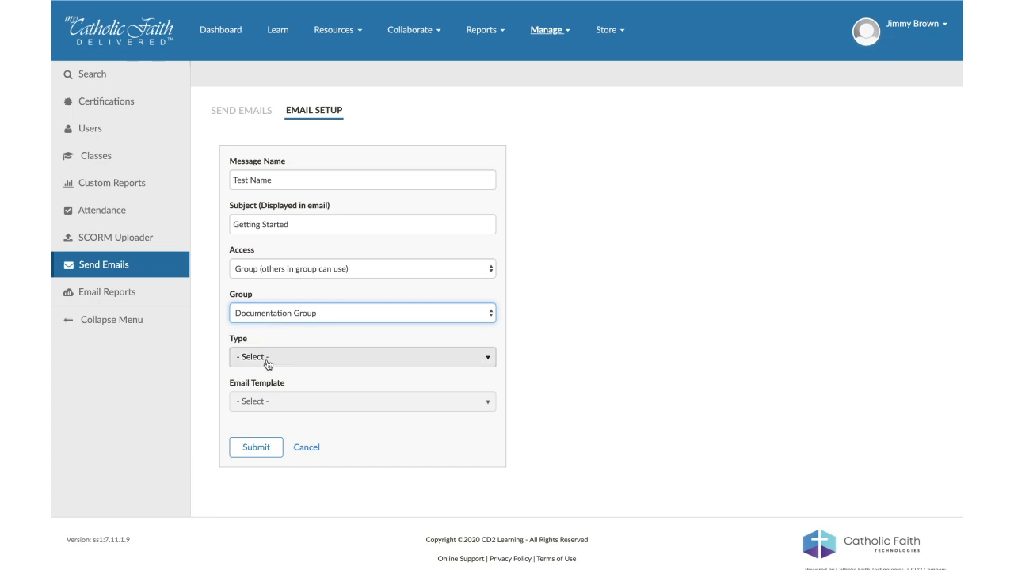
# - Set the message type to Class Email and the email template to My Catholic Faith Delivered Template
pyautogui.click(267, 361)
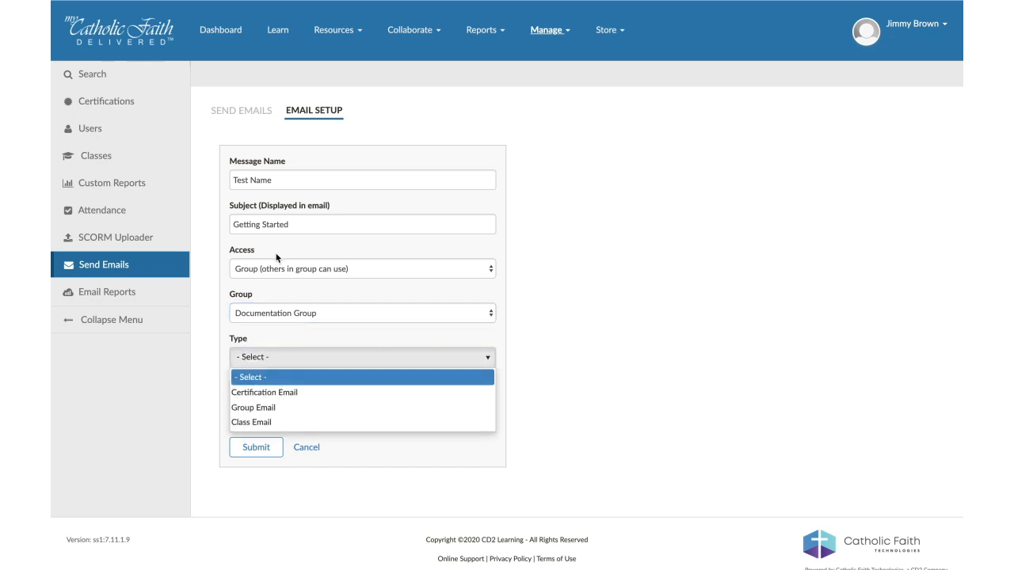
pyautogui.click(259, 423)
pyautogui.click(281, 411)
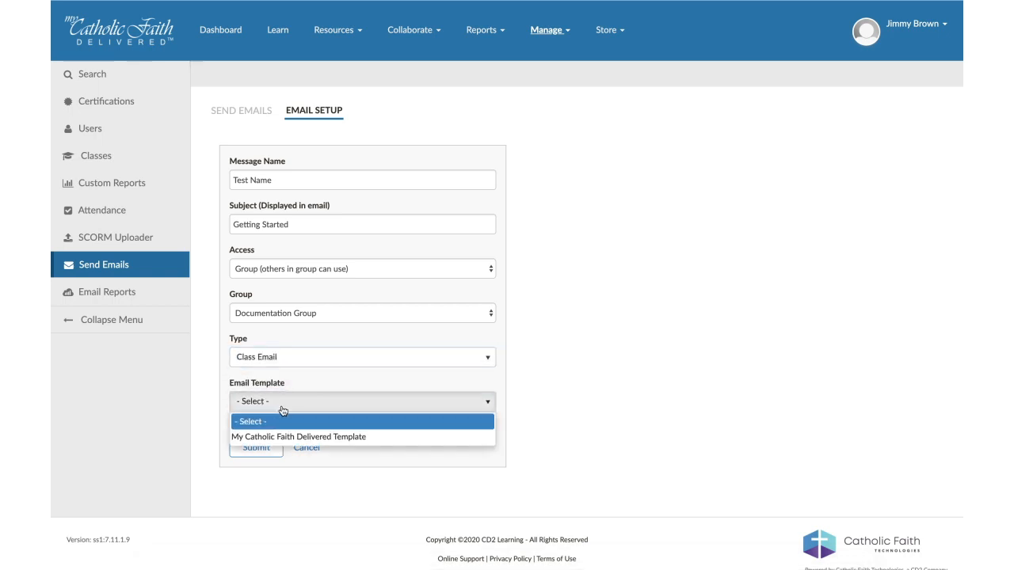
pyautogui.click(283, 435)
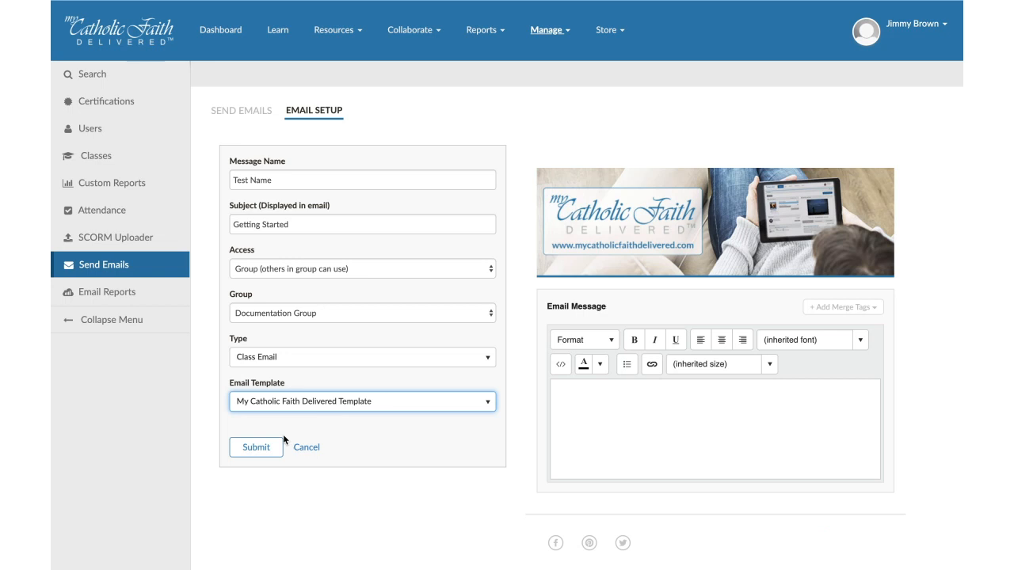
# - Write "Thank you for signing up. Please follow the other instructions to login" as the email message body
pyautogui.scroll(-1, 683, 410)
pyautogui.click(683, 410)
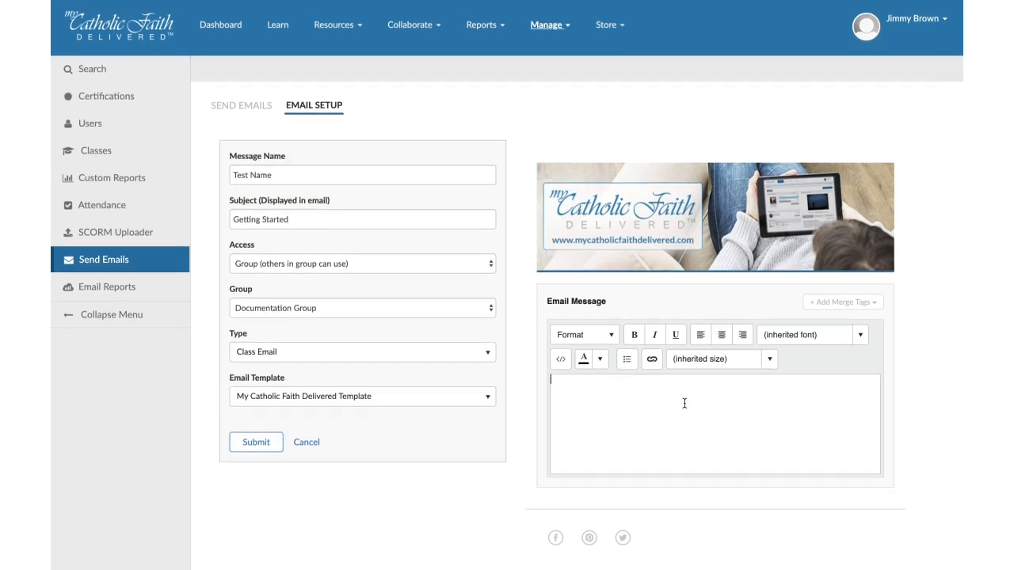
pyautogui.write('Thank you for signing up. Please follow the other instructio')
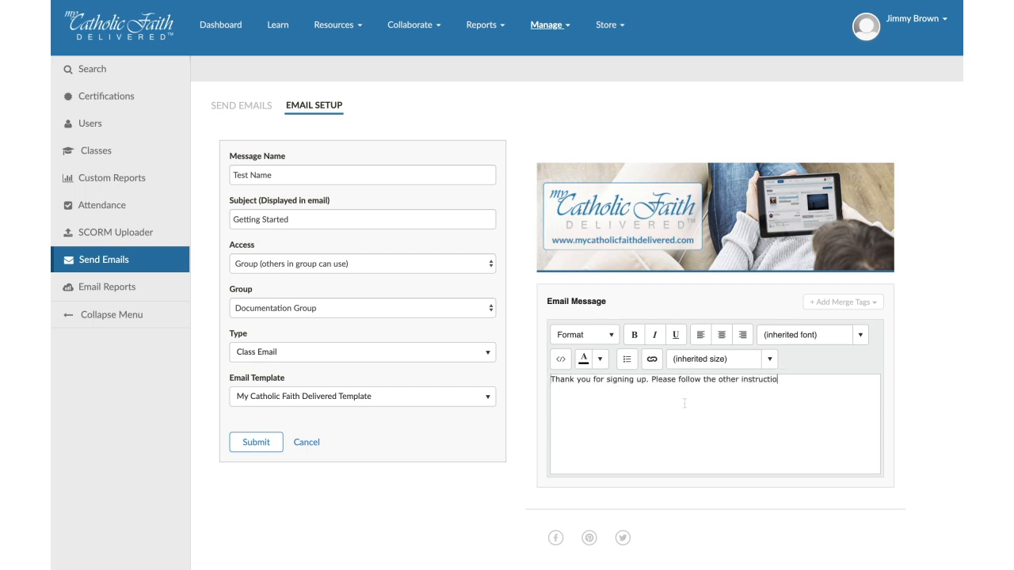
pyautogui.write('ns to login')
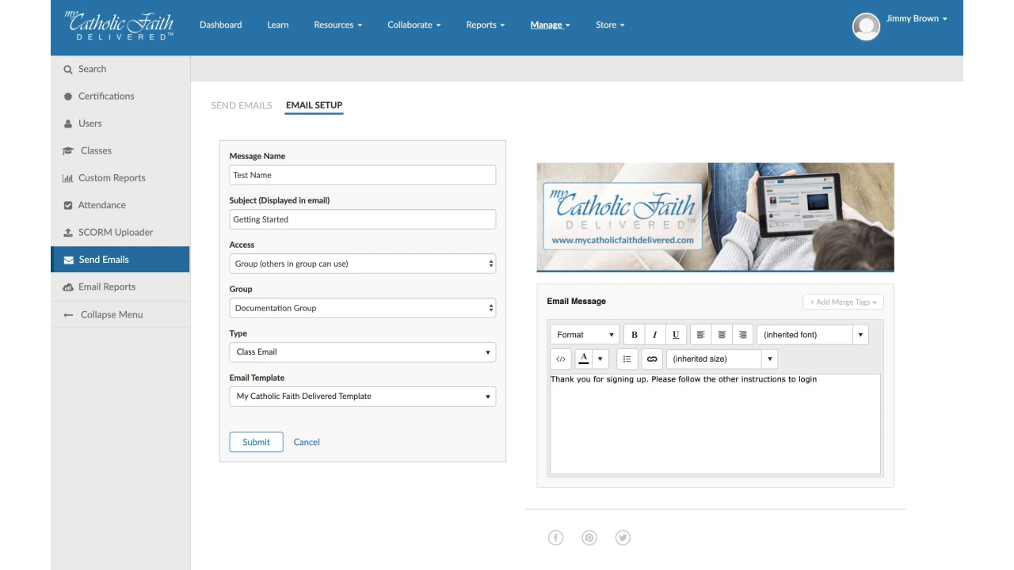
# - Make "Please follow the other instructions to login" bold and centre the message text
pyautogui.moveTo(828, 379); pyautogui.dragTo(655, 382)
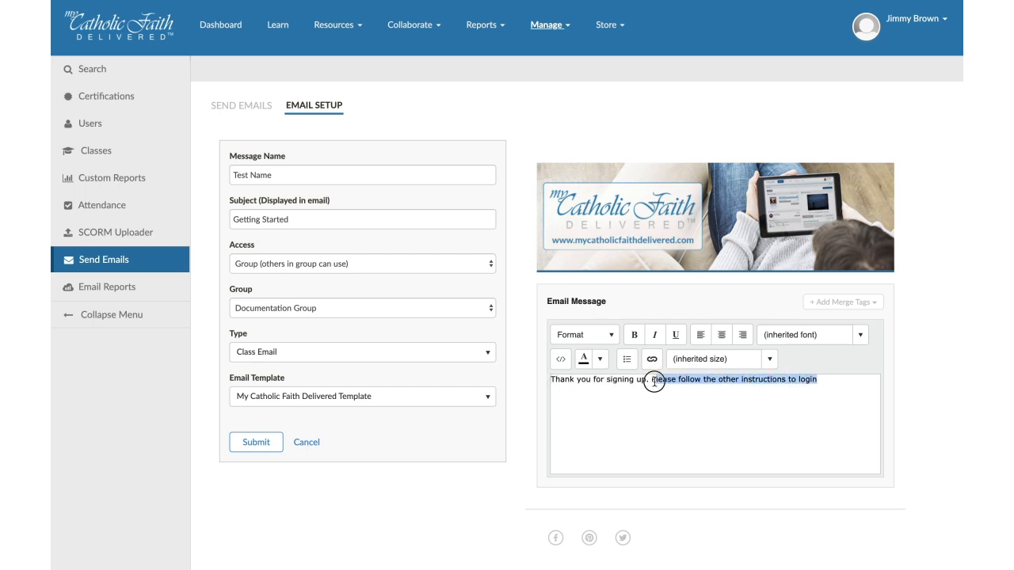
pyautogui.click(633, 335)
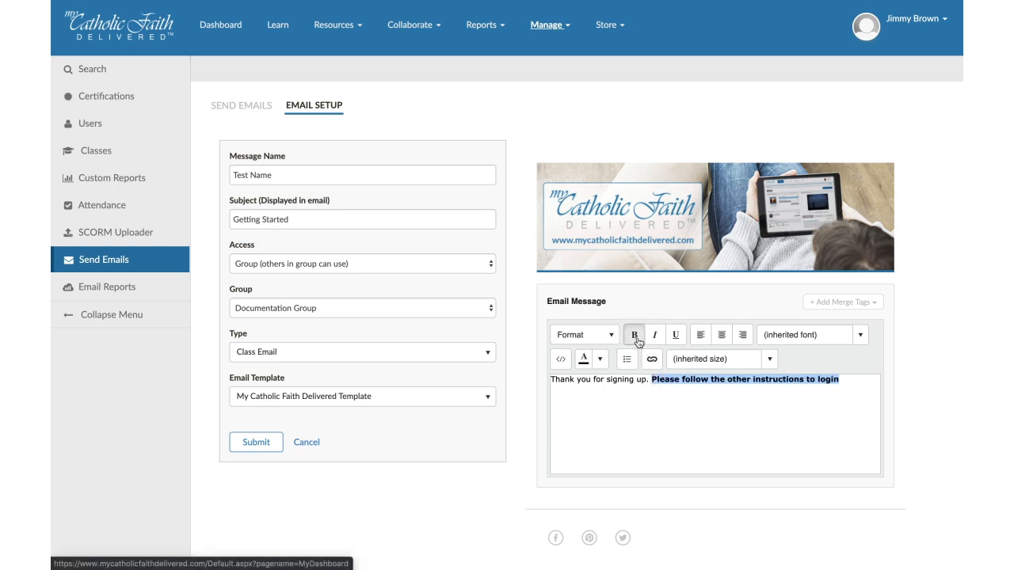
pyautogui.click(721, 335)
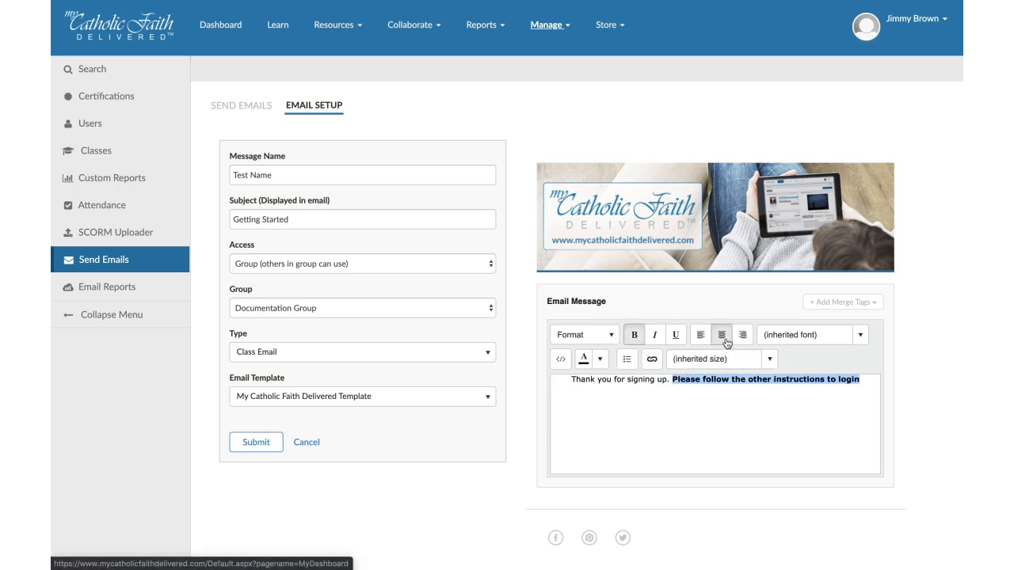
pyautogui.click(599, 361)
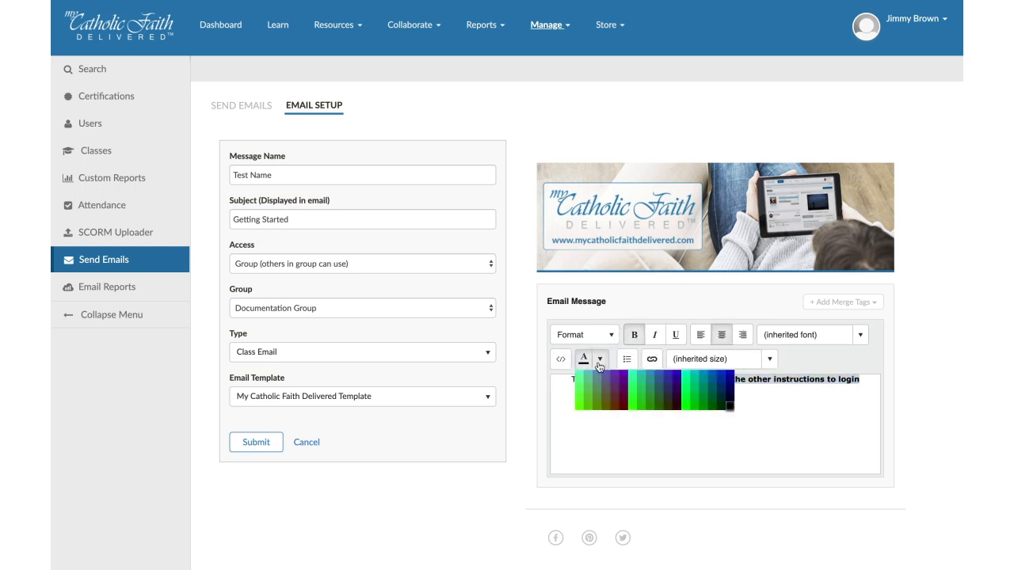
pyautogui.click(834, 445)
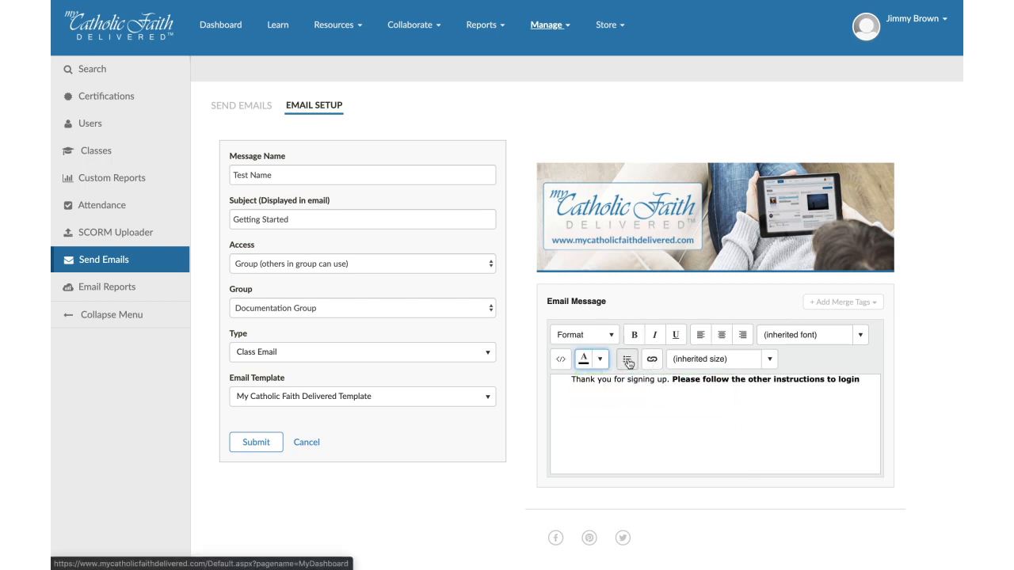
# - Try inserting the UserName merge tag on a new line below the message text, and delete it again
pyautogui.click(860, 380)
pyautogui.press('Return')
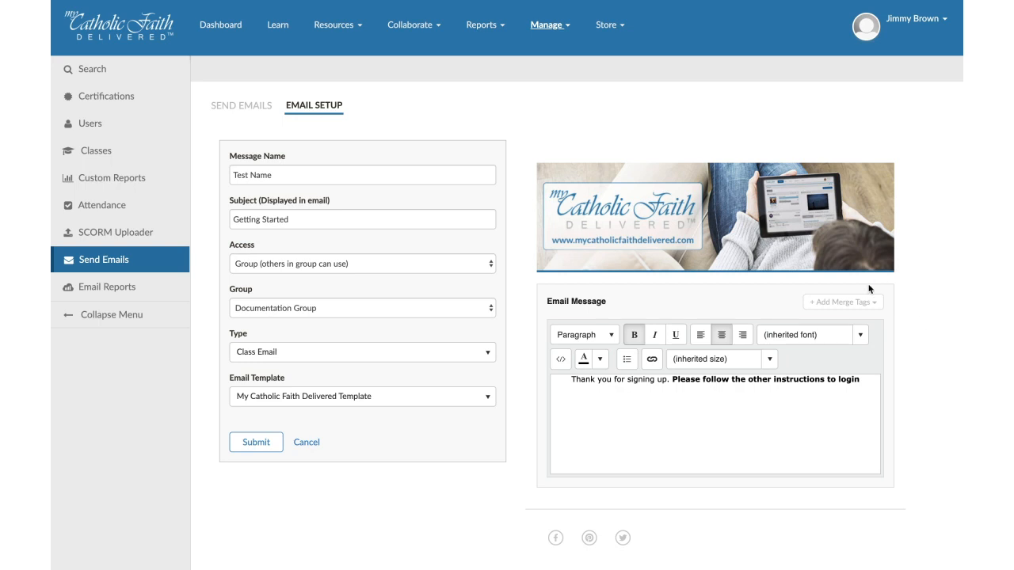
pyautogui.click(842, 302)
pyautogui.scroll(-1, 844, 331)
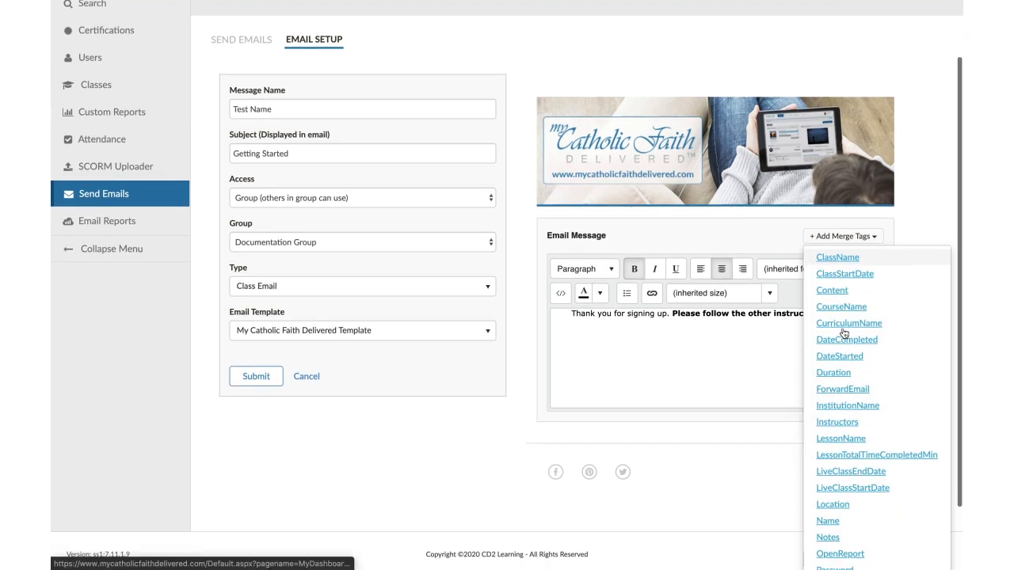
pyautogui.scroll(-2, 844, 333)
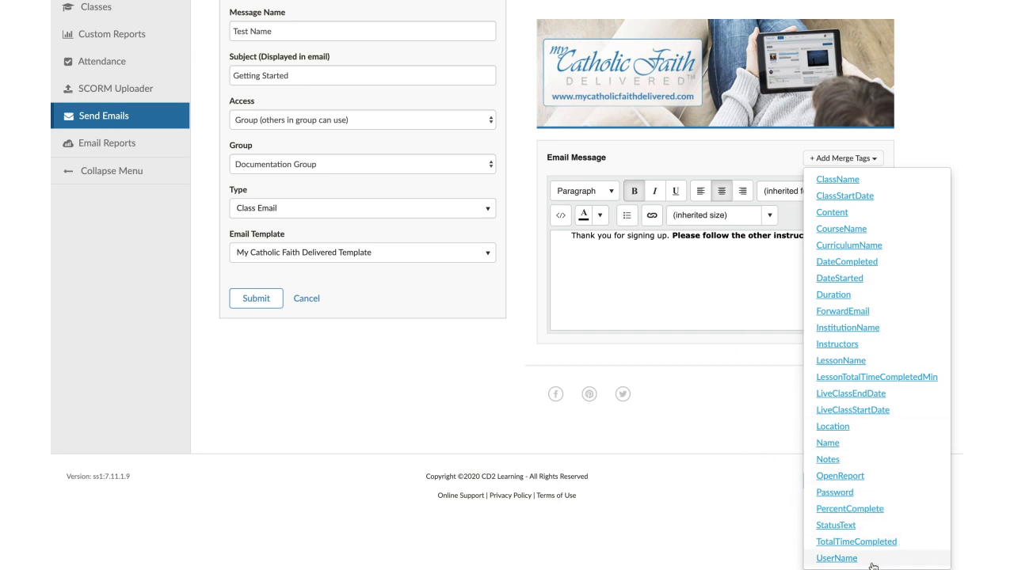
pyautogui.click(836, 557)
pyautogui.moveTo(747, 315); pyautogui.dragTo(678, 314)
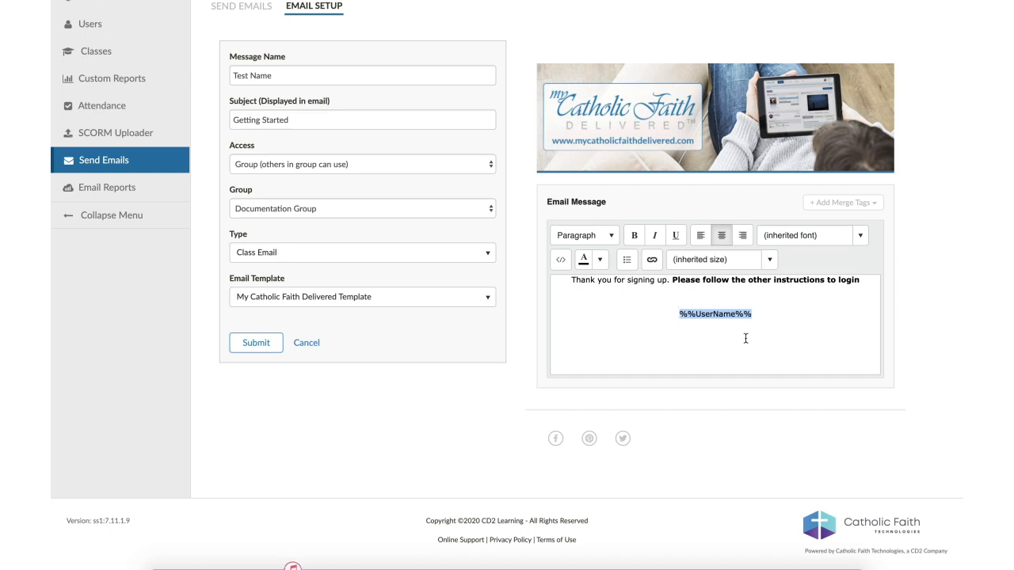
pyautogui.press('BackSpace')
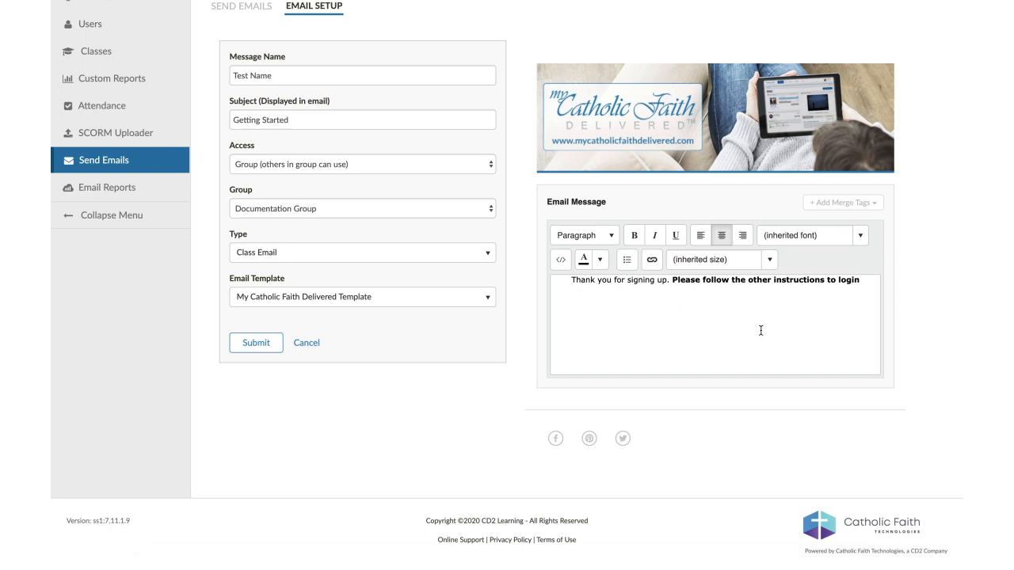
# - Submit the completed "Test Name" message to save it
pyautogui.scroll(2, 539, 373)
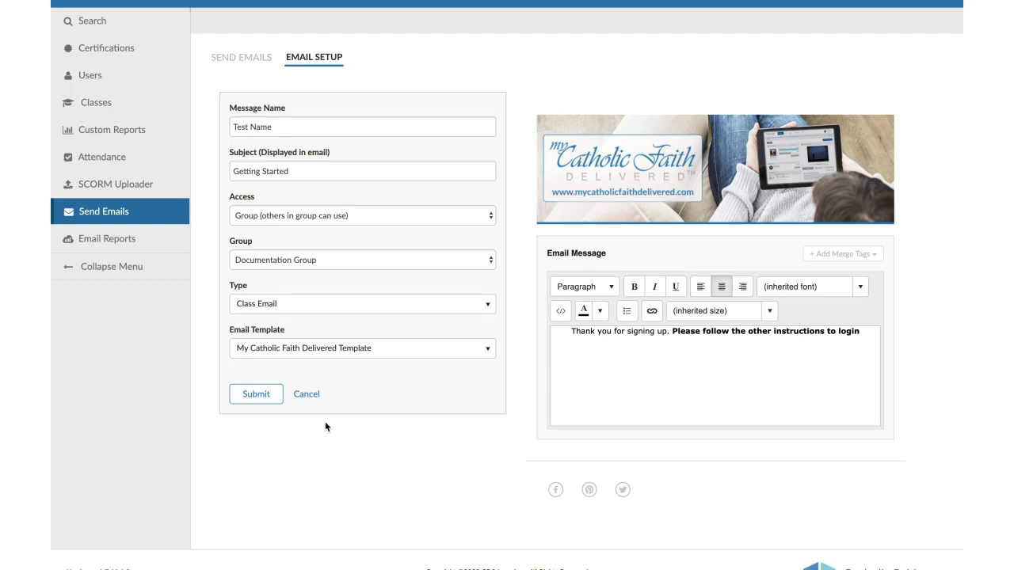
pyautogui.click(252, 398)
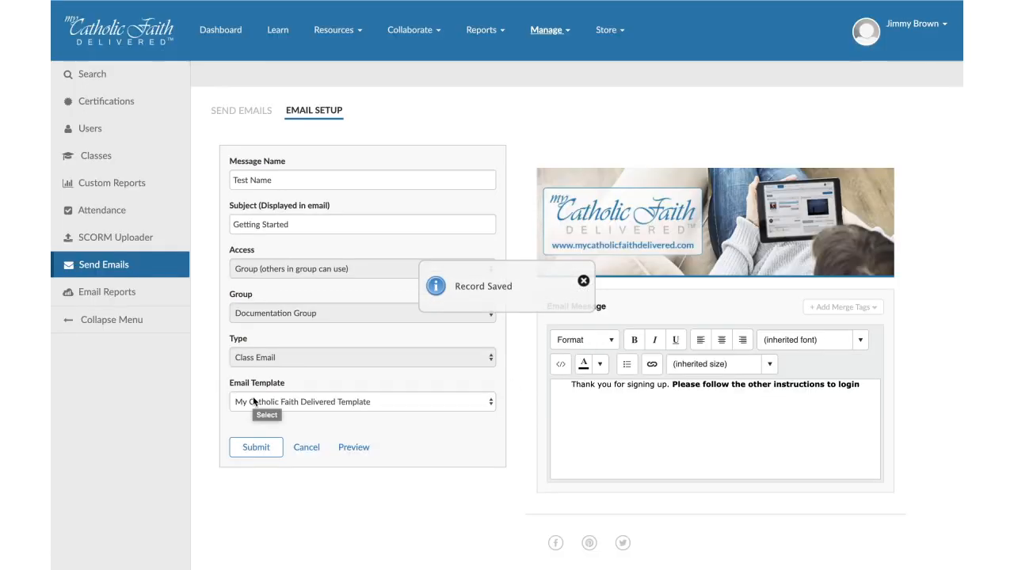
# - Start a new email in Send Emails and set its recipient type to Class
pyautogui.click(242, 119)
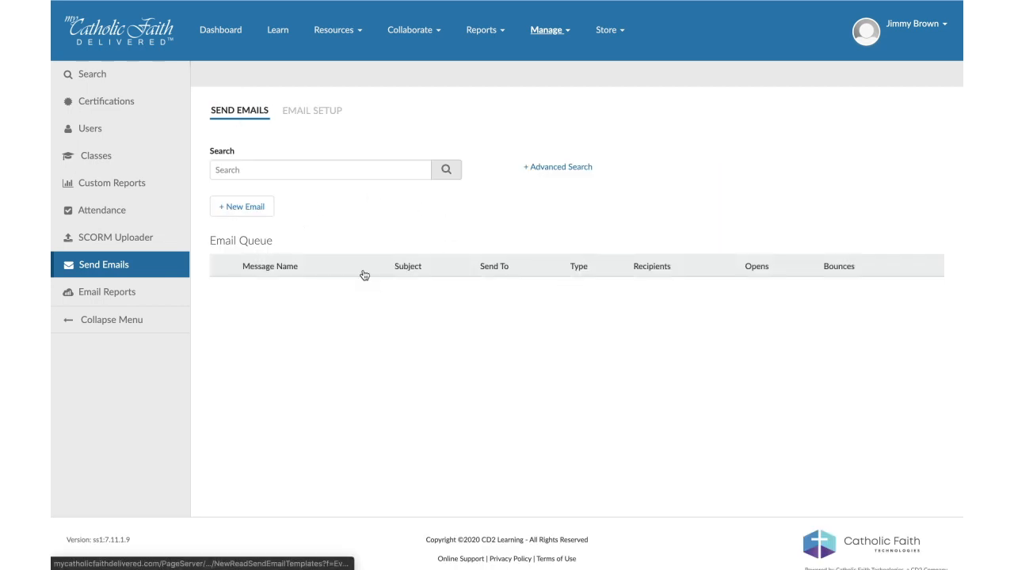
pyautogui.click(251, 211)
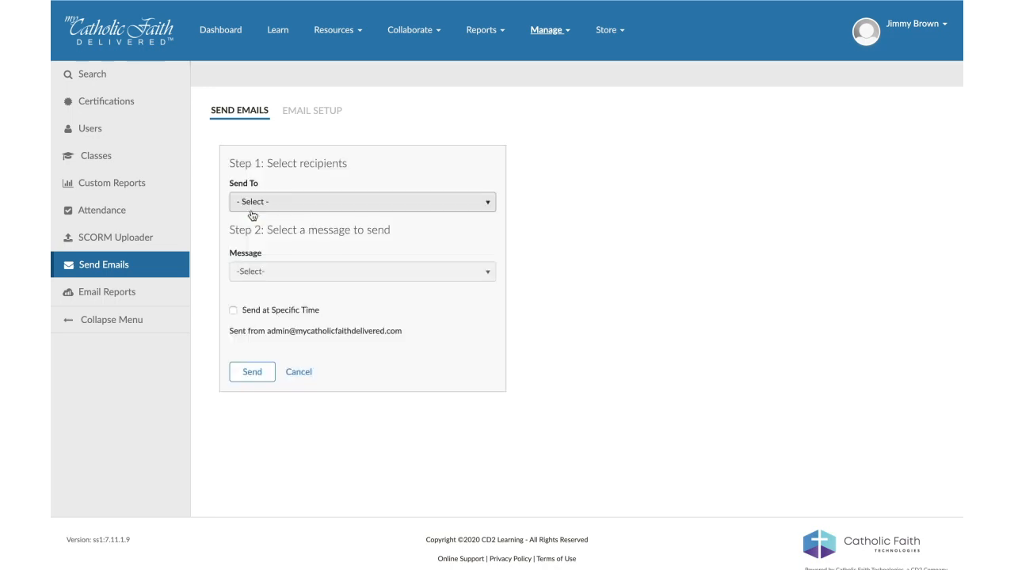
pyautogui.click(254, 211)
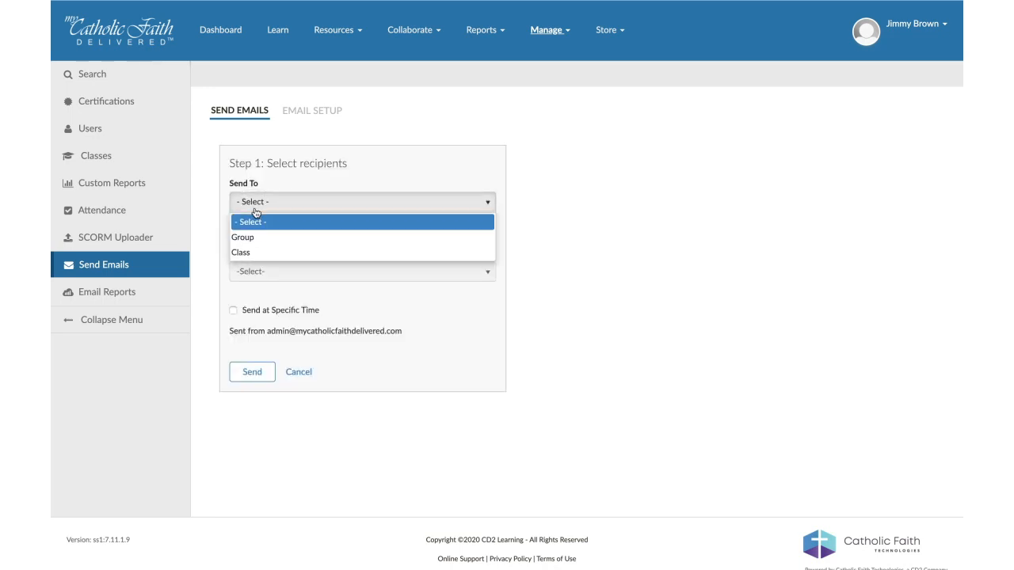
pyautogui.click(257, 253)
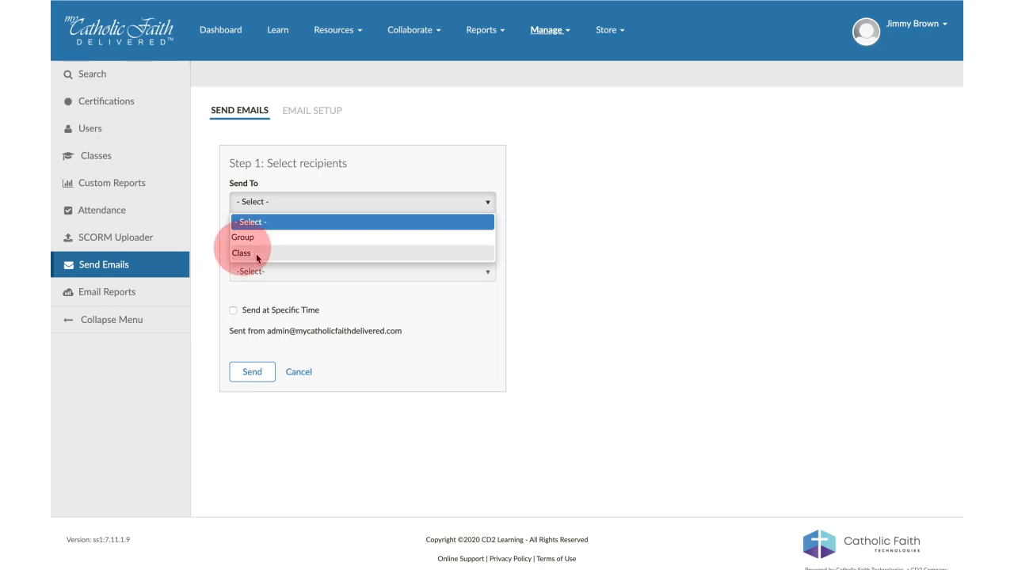
pyautogui.click(256, 252)
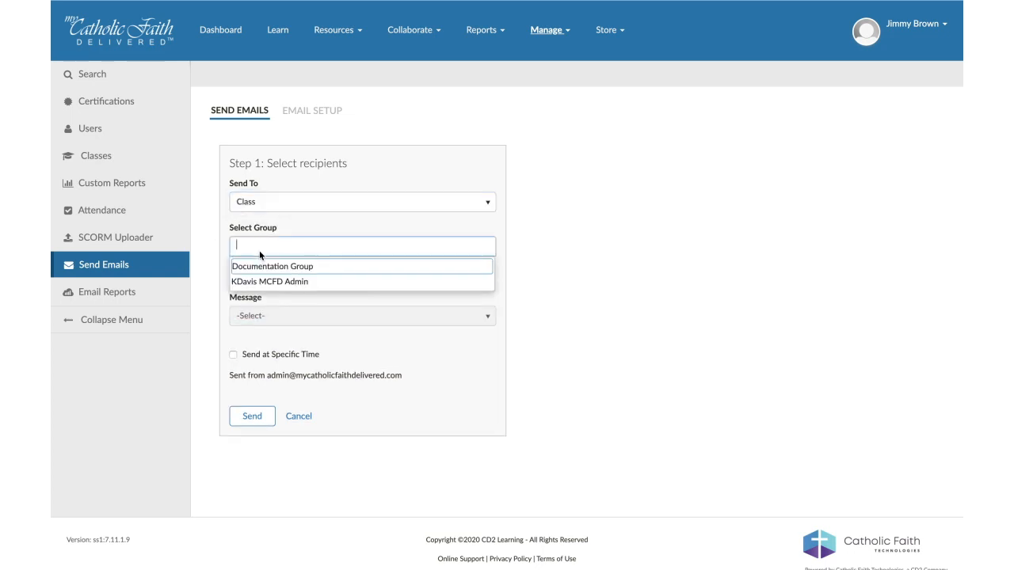
# - Choose Documentation Group as the group and Test as the class receiving the email
pyautogui.click(273, 268)
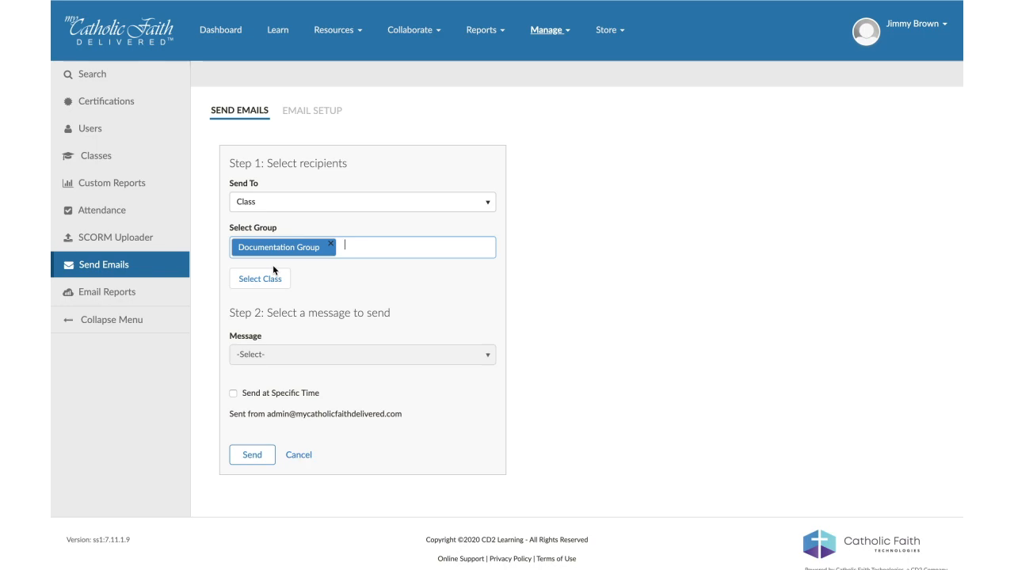
pyautogui.click(263, 279)
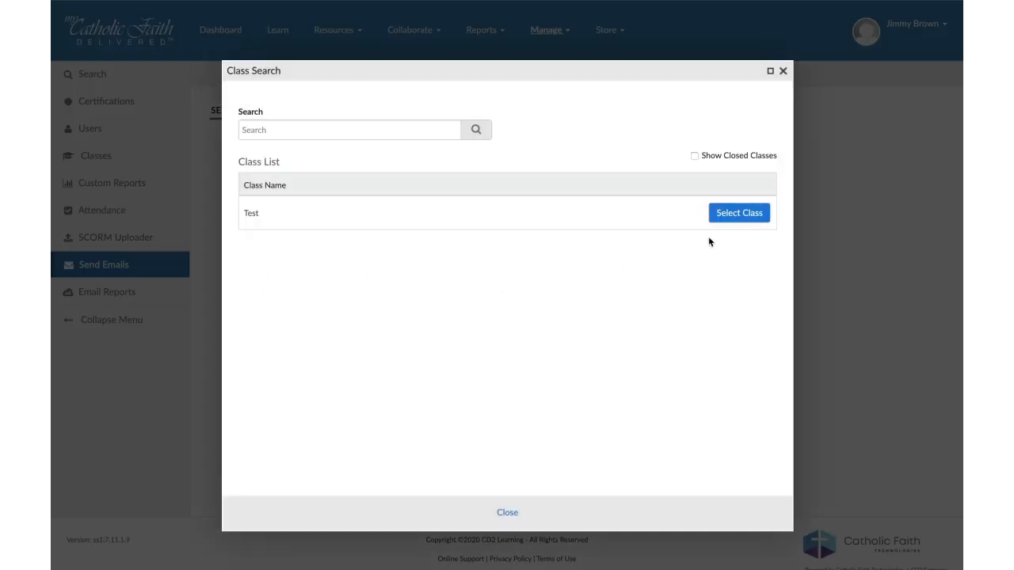
pyautogui.click(743, 214)
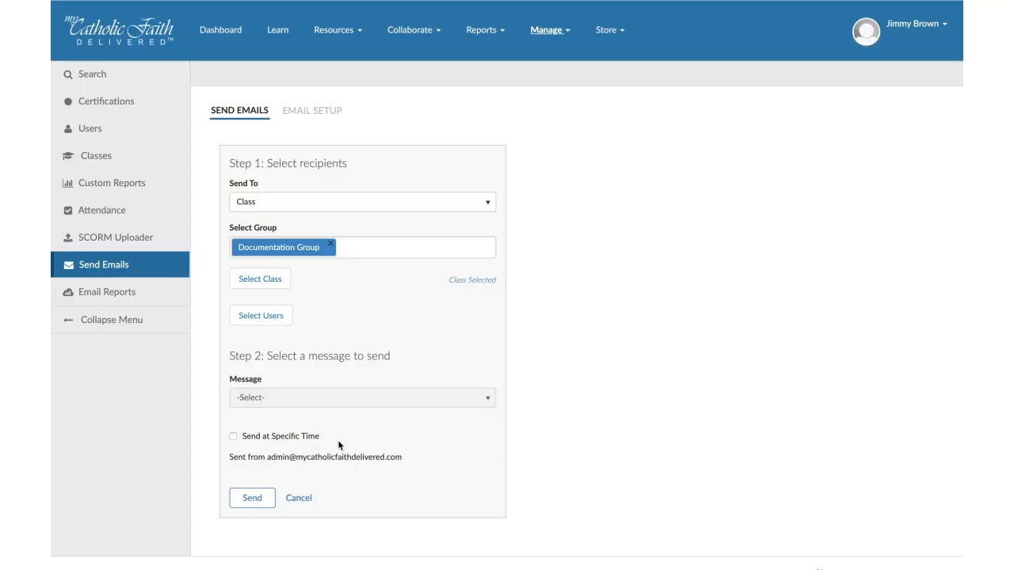
# - Select the listed member of the Test class as the email's recipient and submit the user selection
pyautogui.click(270, 318)
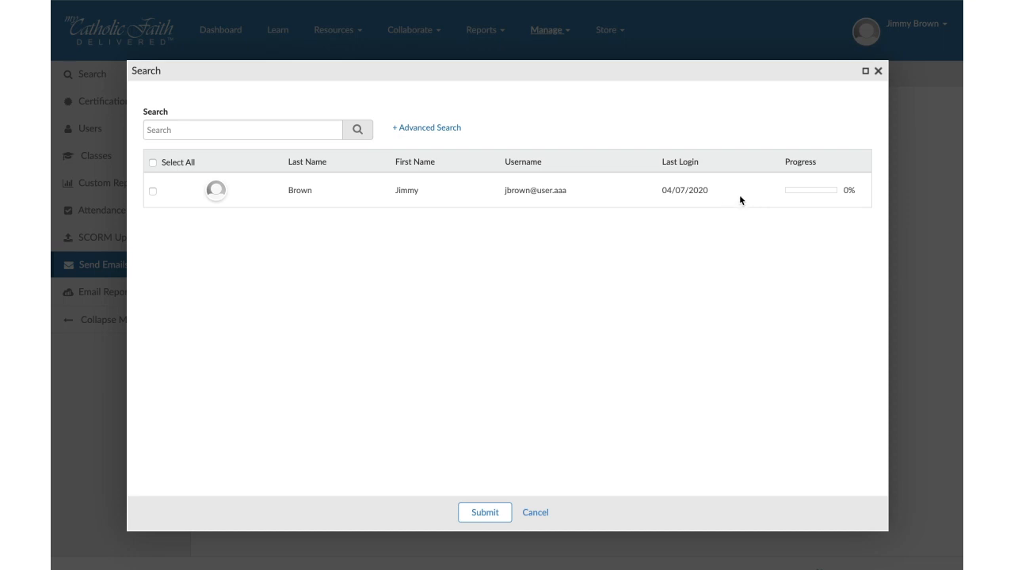
pyautogui.click(152, 191)
pyautogui.click(499, 507)
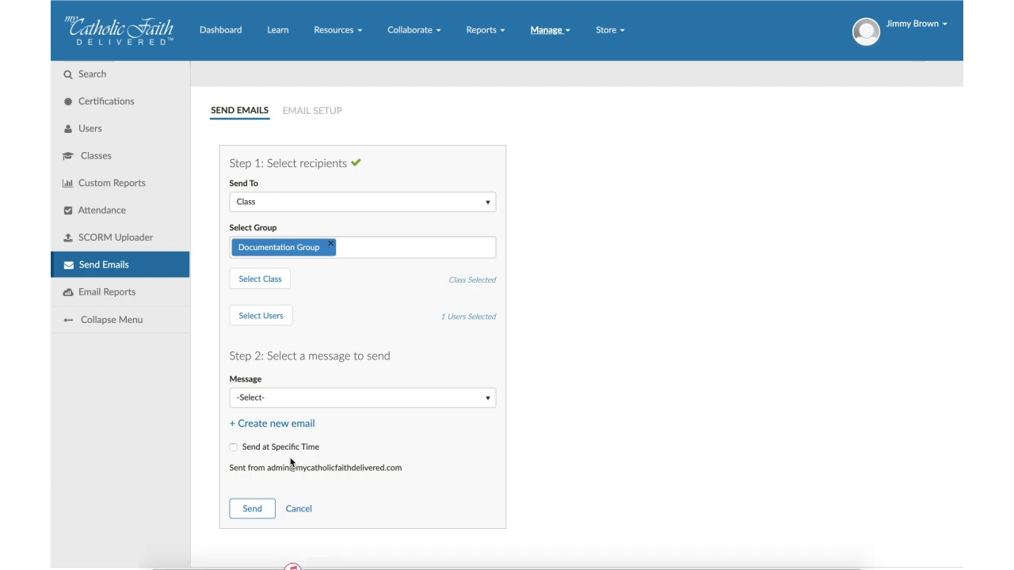
# - Choose the "Test Name" message for the email and send it immediately, accepting the send confirmation
pyautogui.click(285, 404)
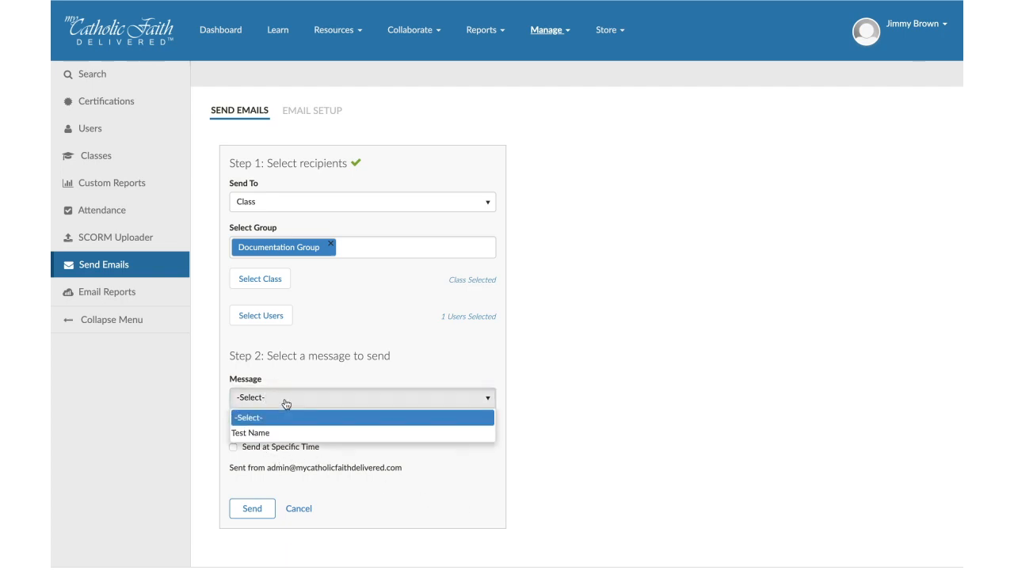
pyautogui.click(240, 437)
pyautogui.click(240, 434)
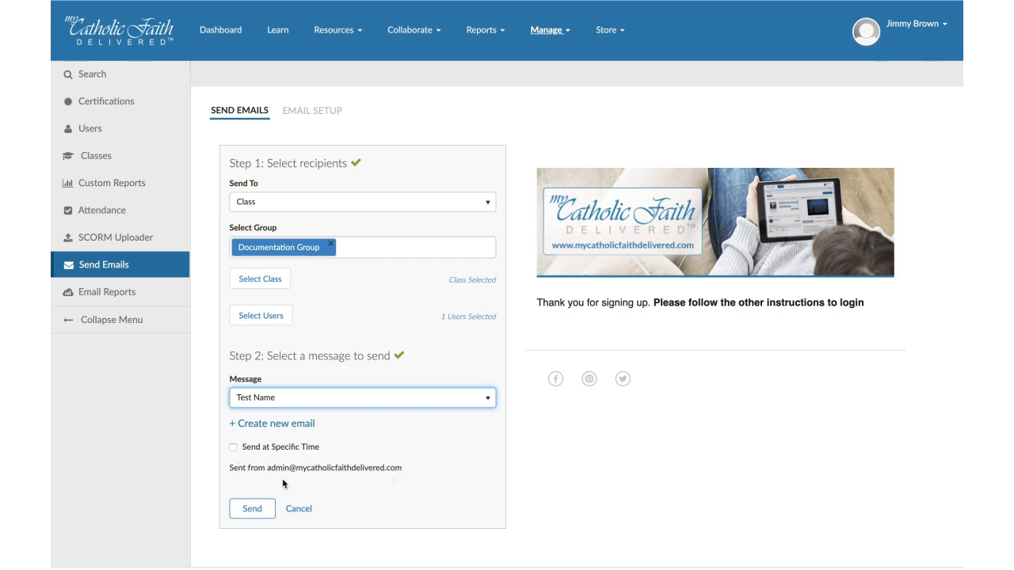
pyautogui.click(250, 510)
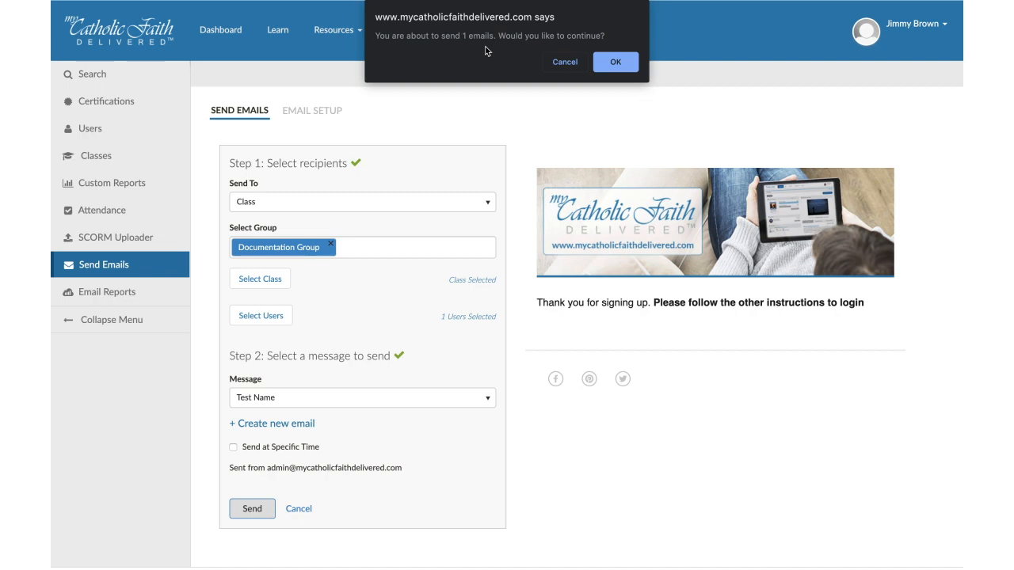
pyautogui.click(615, 62)
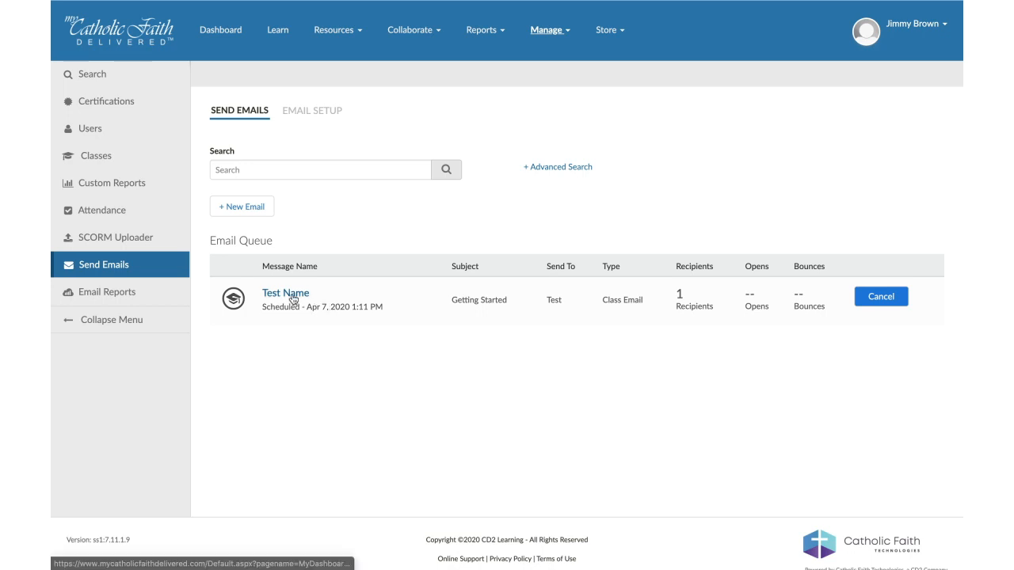
# - Cancel the scheduled "Test Name" email in the Email Queue and confirm the cancellation
pyautogui.moveTo(211, 240); pyautogui.dragTo(279, 240)
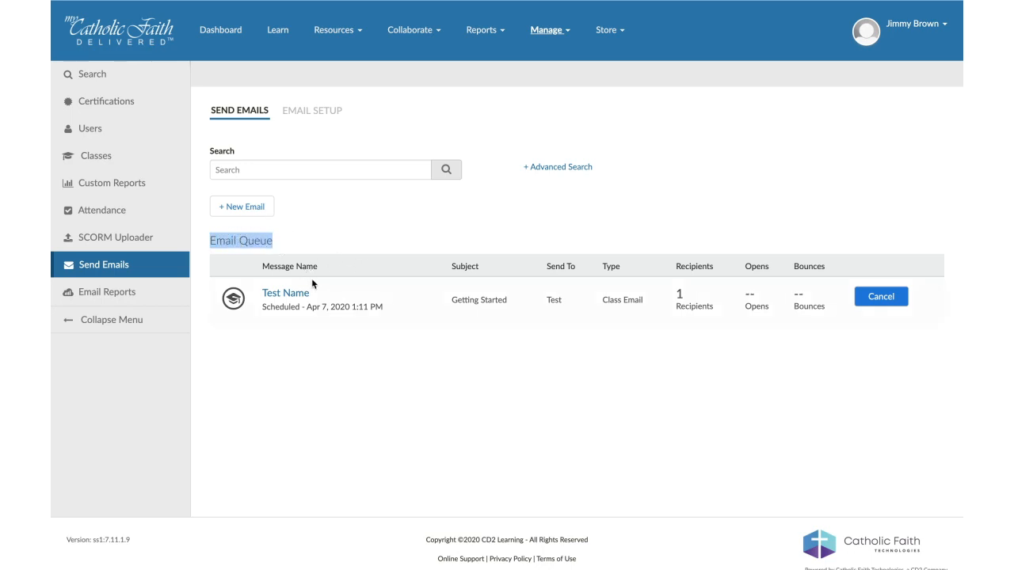
pyautogui.click(876, 306)
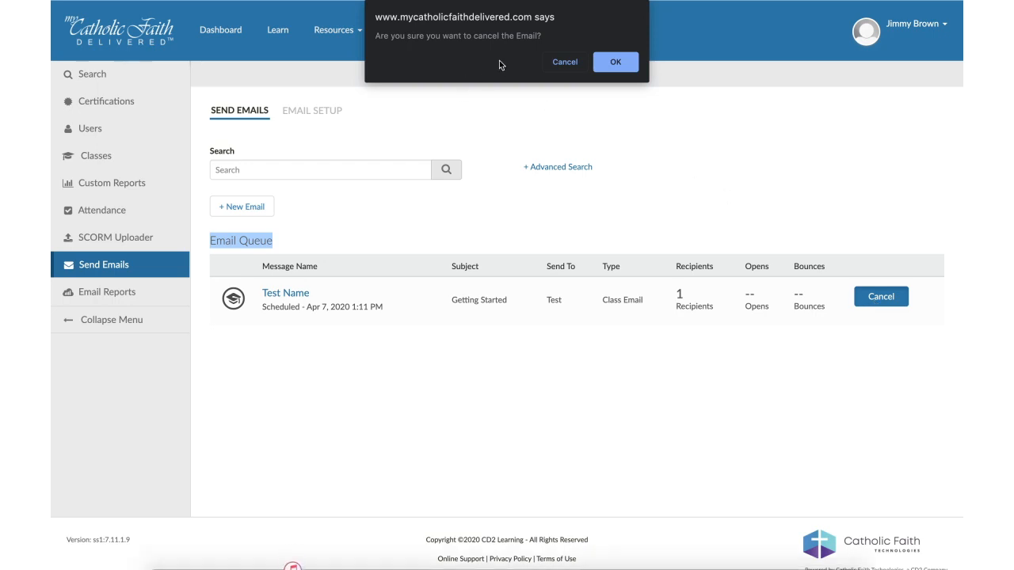
pyautogui.click(615, 61)
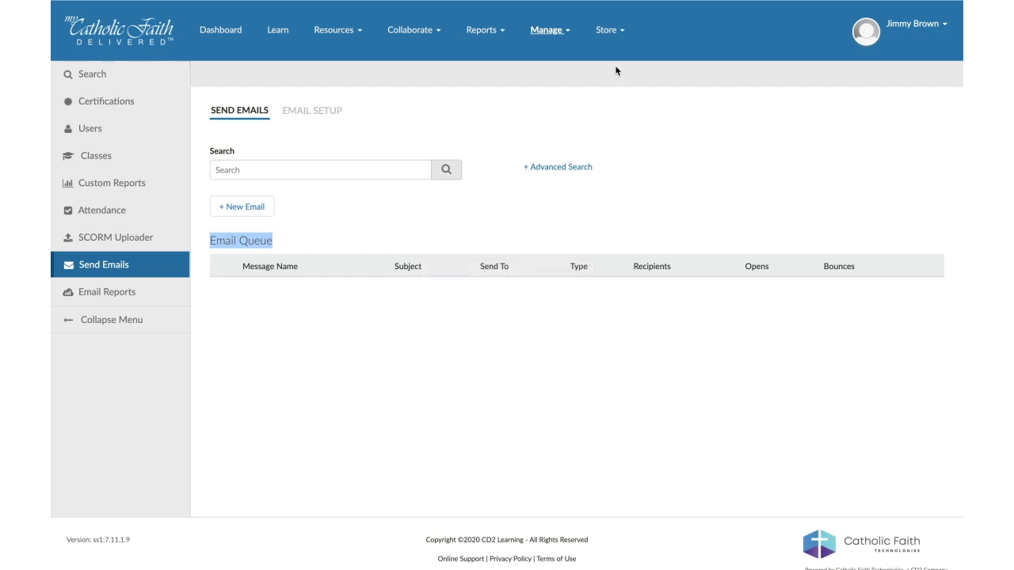
# - Go to Email Reports and open the report for the "Email Sample" message
pyautogui.moveTo(550, 31)
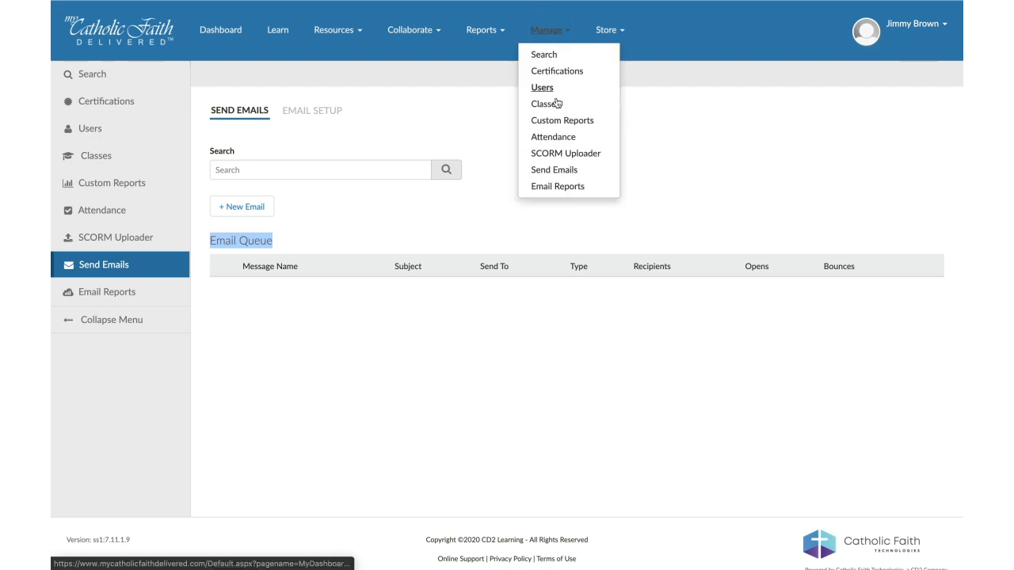
pyautogui.click(567, 190)
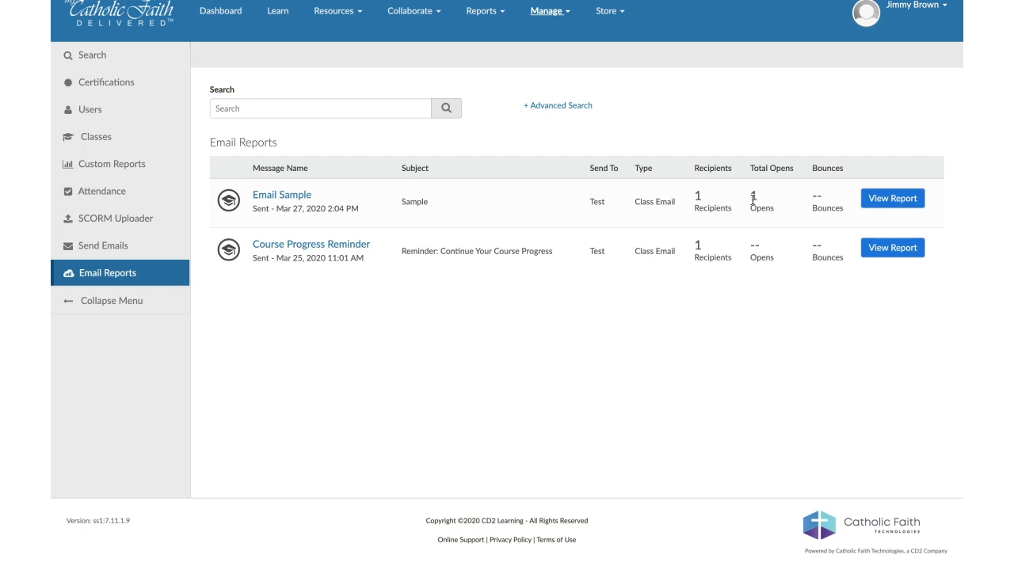
pyautogui.click(905, 199)
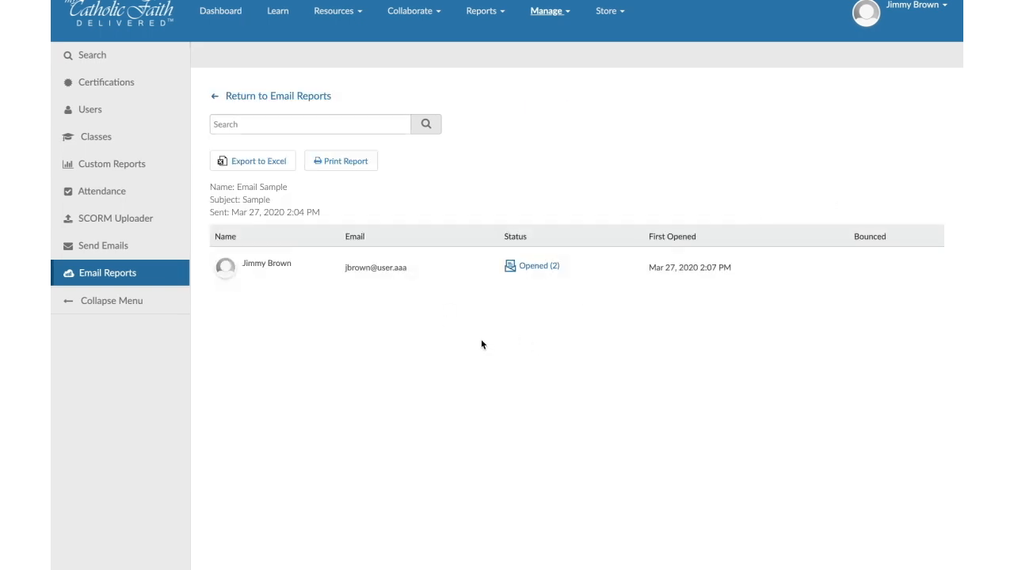
# - Examine the "Email Sample" report's recipient status, search, export and print options, and return to the Email Reports list
pyautogui.scroll(-1, 262, 269)
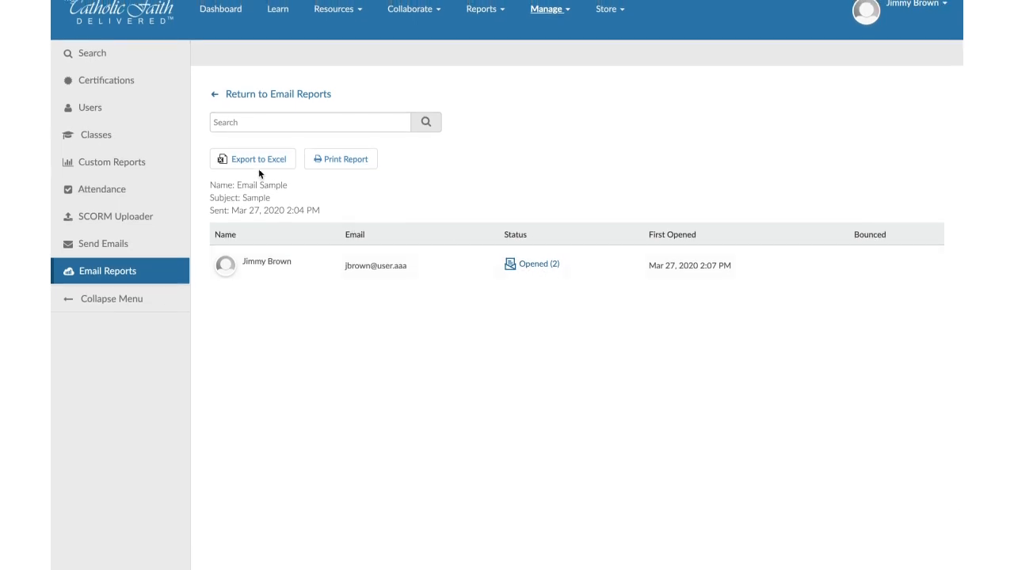
pyautogui.scroll(1, 347, 170)
pyautogui.scroll(-1, 346, 169)
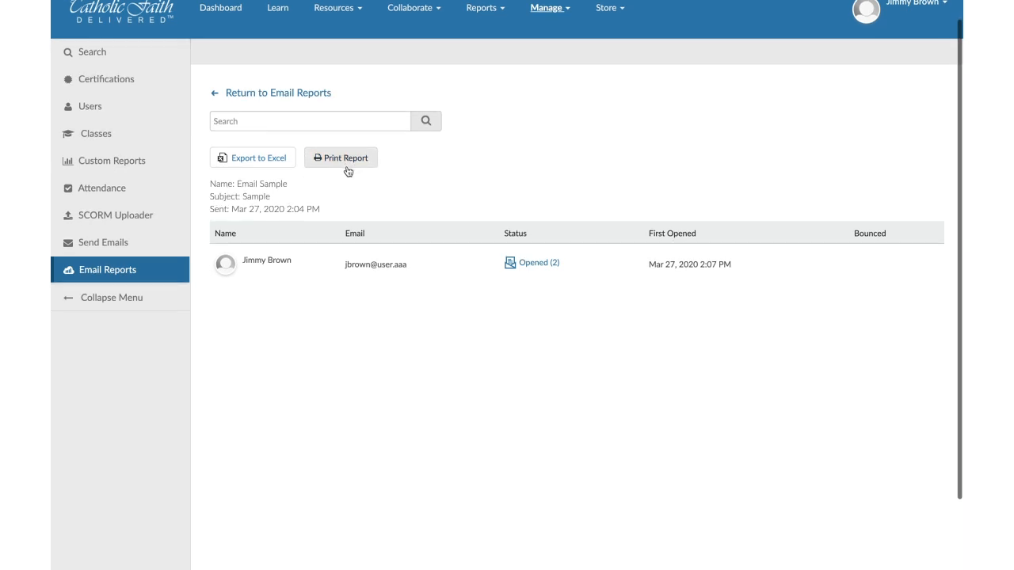
pyautogui.click(257, 122)
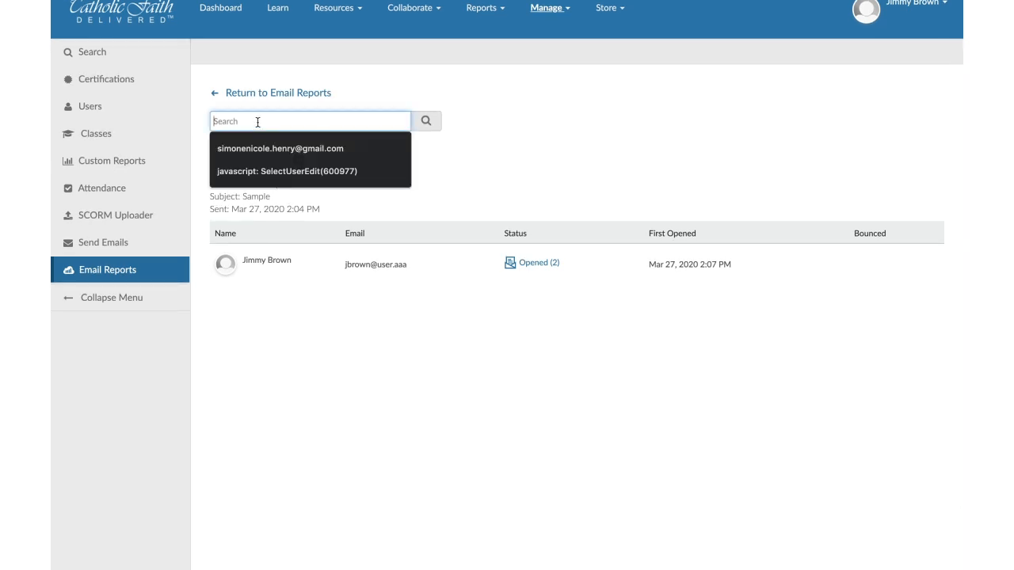
pyautogui.scroll(2, 257, 122)
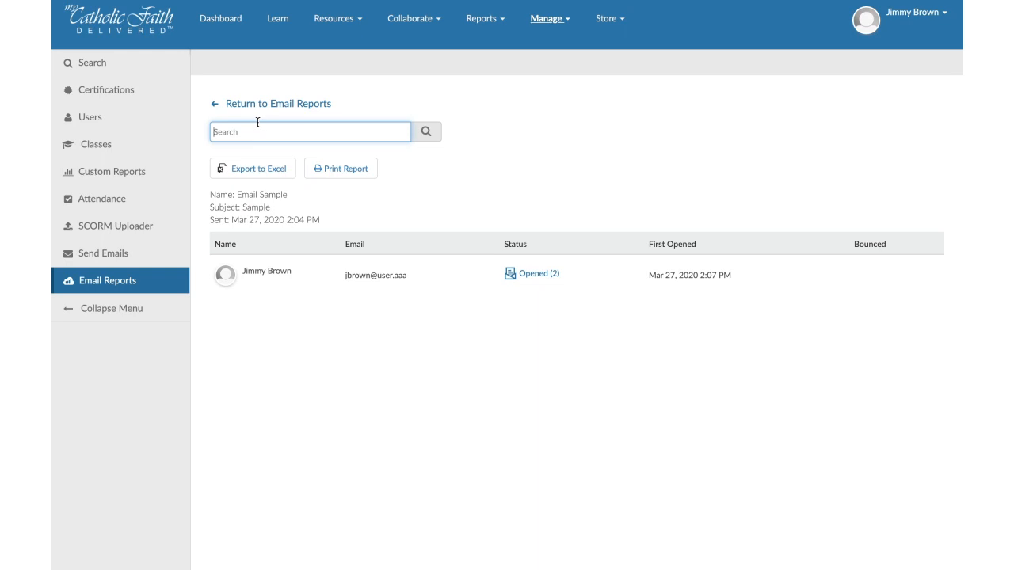
pyautogui.click(265, 111)
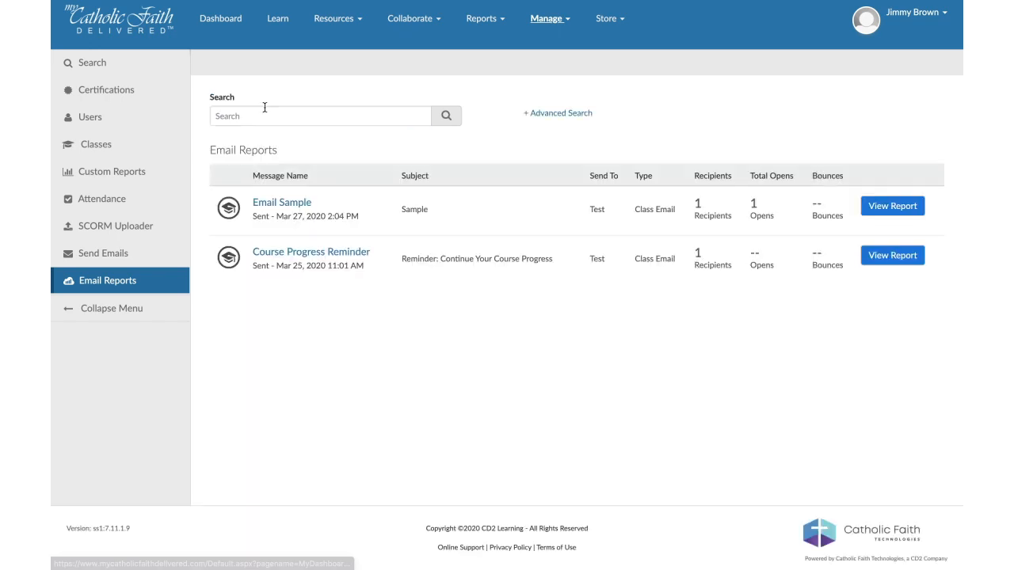